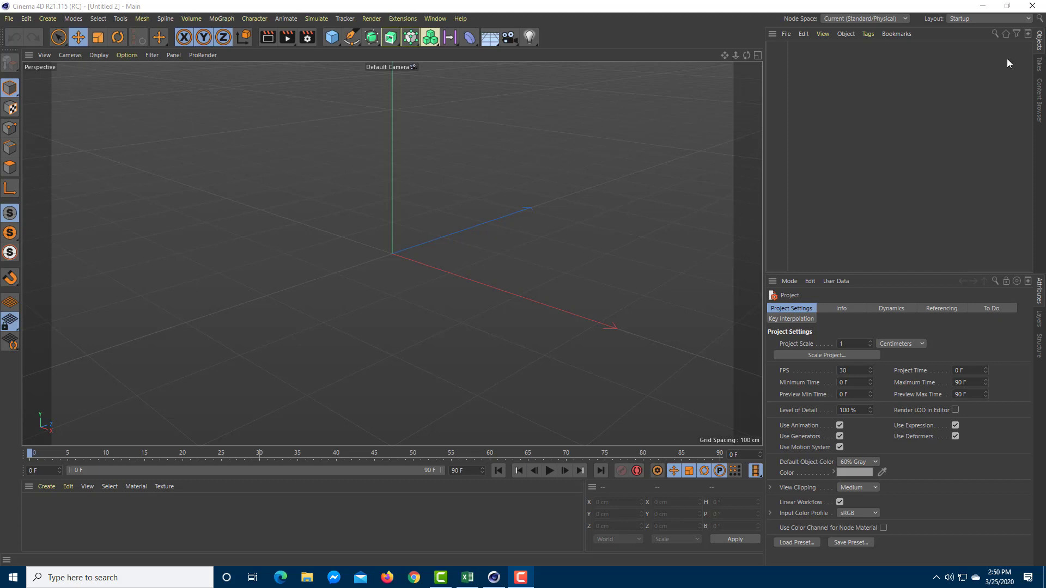
Step: Add an Oil Tank with 10 height segments and show its edges over the shading
left_click_drag(517, 304, 396, 64, "alt")
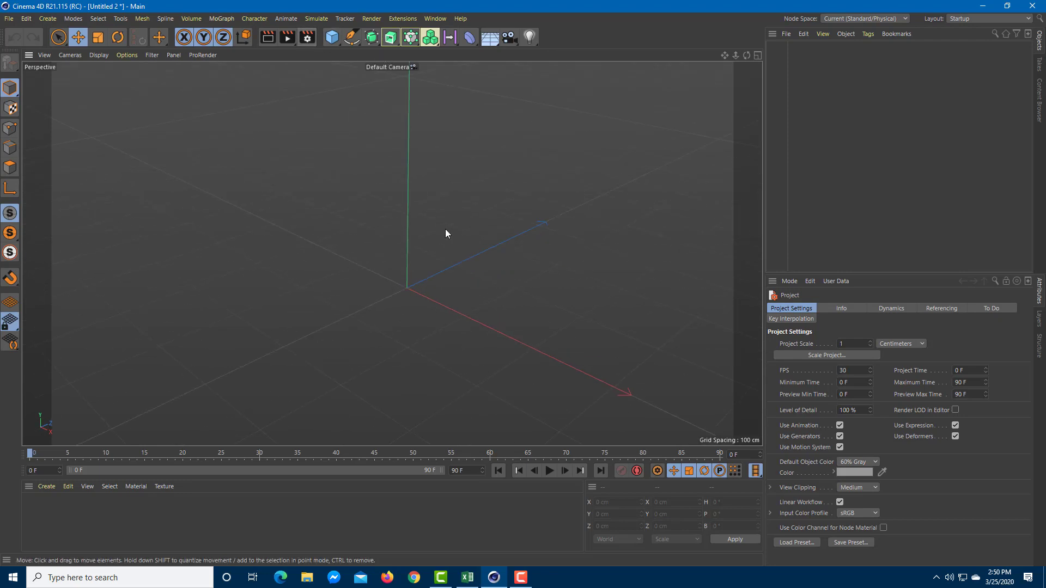
left_click(330, 41)
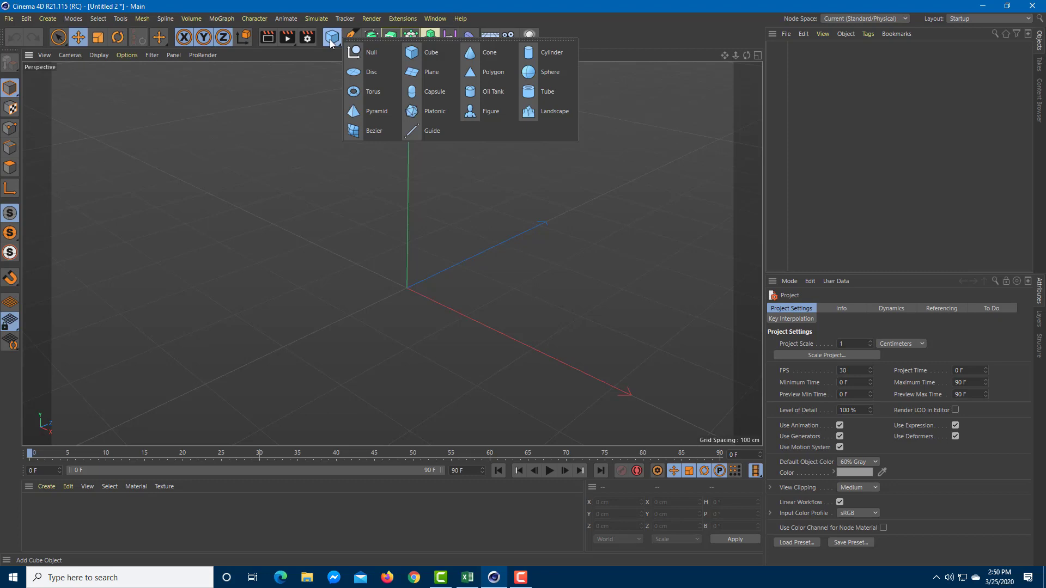
left_click(500, 94)
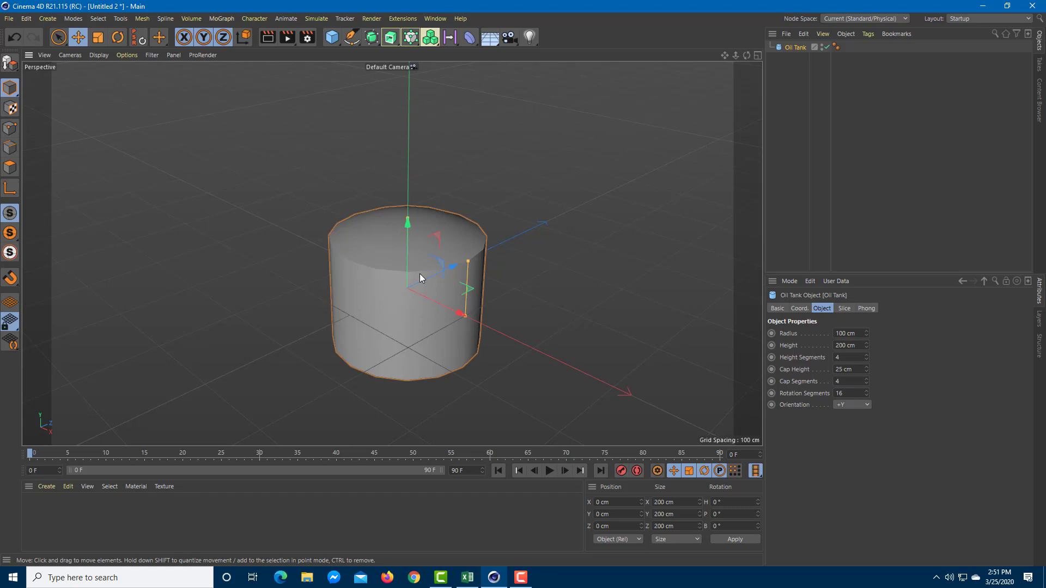
key("n")
key("b")
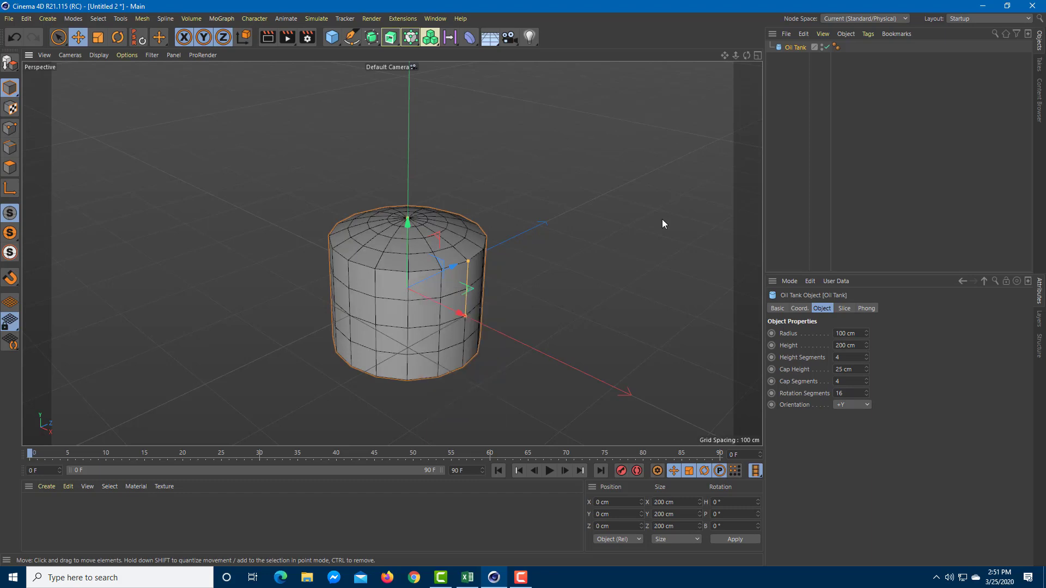
left_click(866, 355)
left_click(866, 356)
left_click(867, 355)
left_click(866, 355)
left_click(866, 355)
left_click(866, 355)
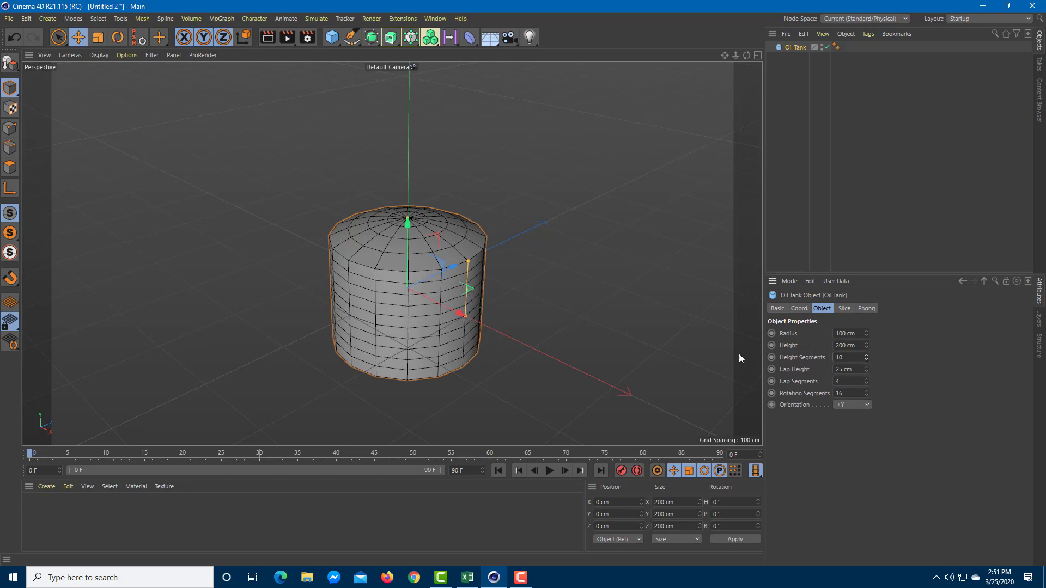
Step: Test-scale the tank taller, then undo it and reshow the Oil Tank's settings
left_click_drag(525, 270, 408, 90, "alt")
key("t")
middle_click_drag(371, 126, 423, 237, "alt")
left_click_drag(423, 237, 404, 201)
key("ctrl+z")
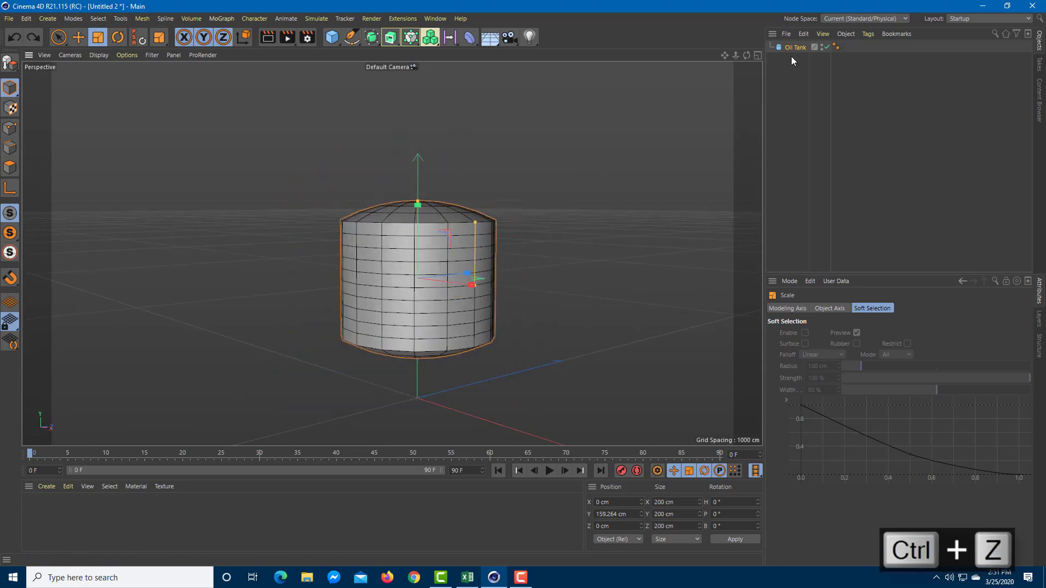
left_click(792, 47)
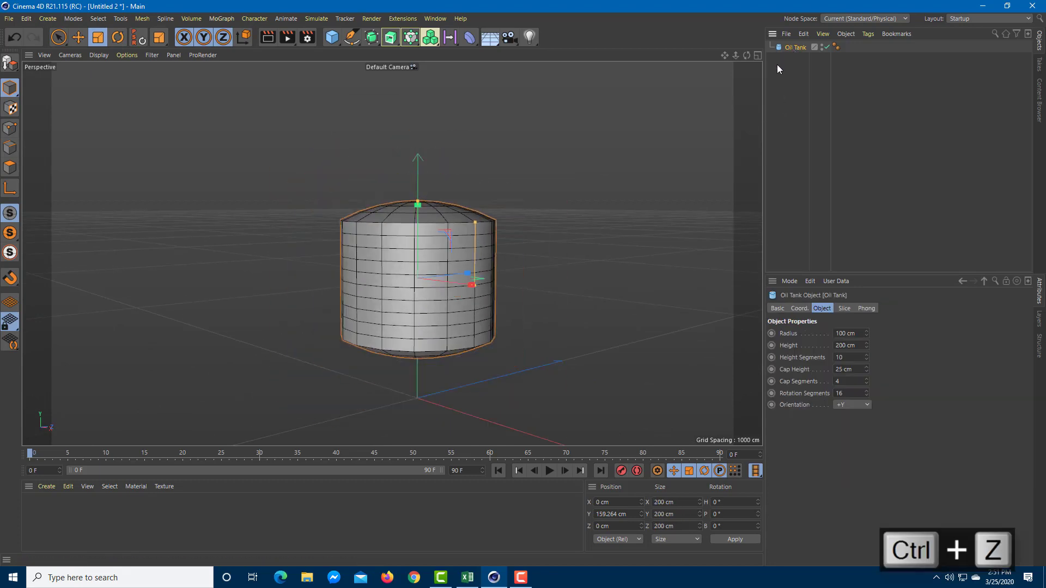
Step: Make the tank editable, stretch it to about 468.505 cm tall and raise it above the grid
key("c")
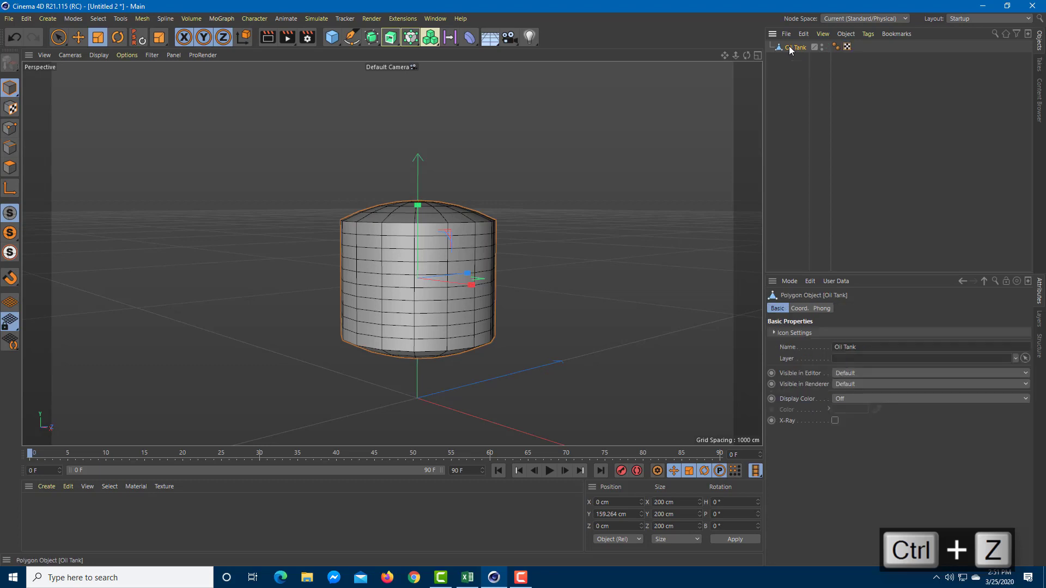
left_click_drag(418, 206, 426, 106)
left_click(58, 38)
left_click_drag(417, 207, 520, 238)
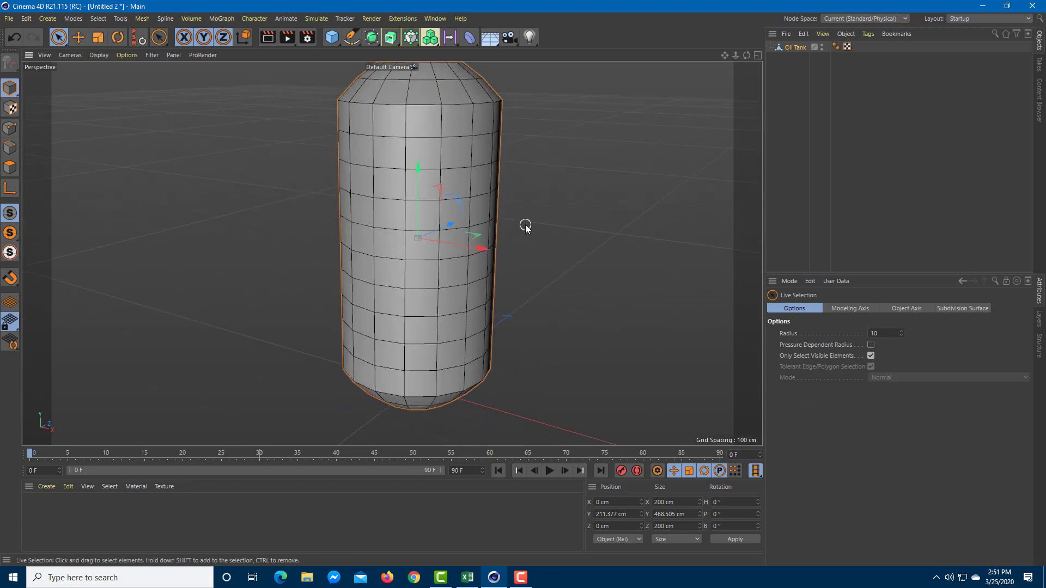
middle_click(534, 226)
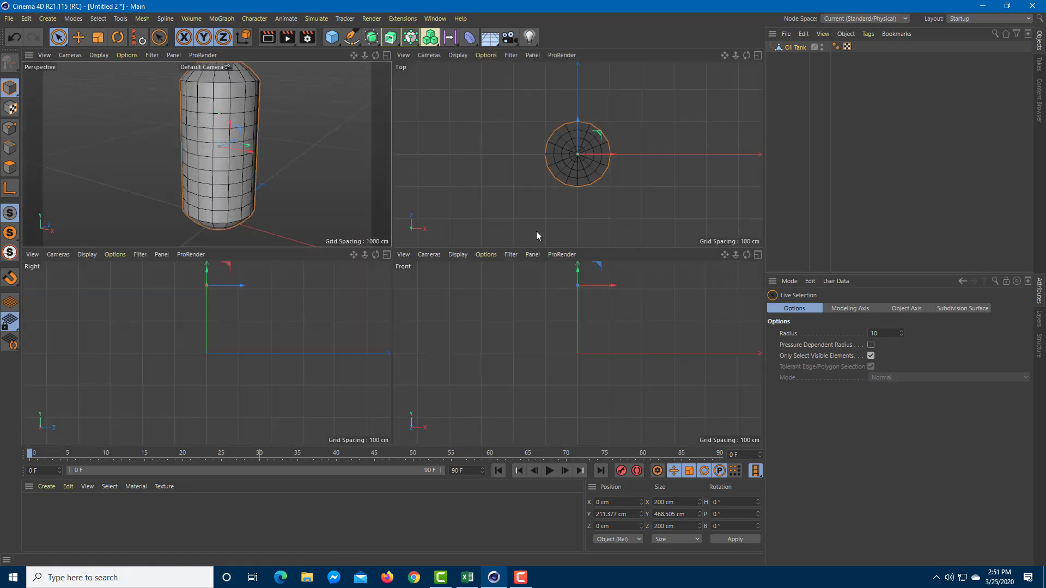
middle_click(301, 333)
key("h")
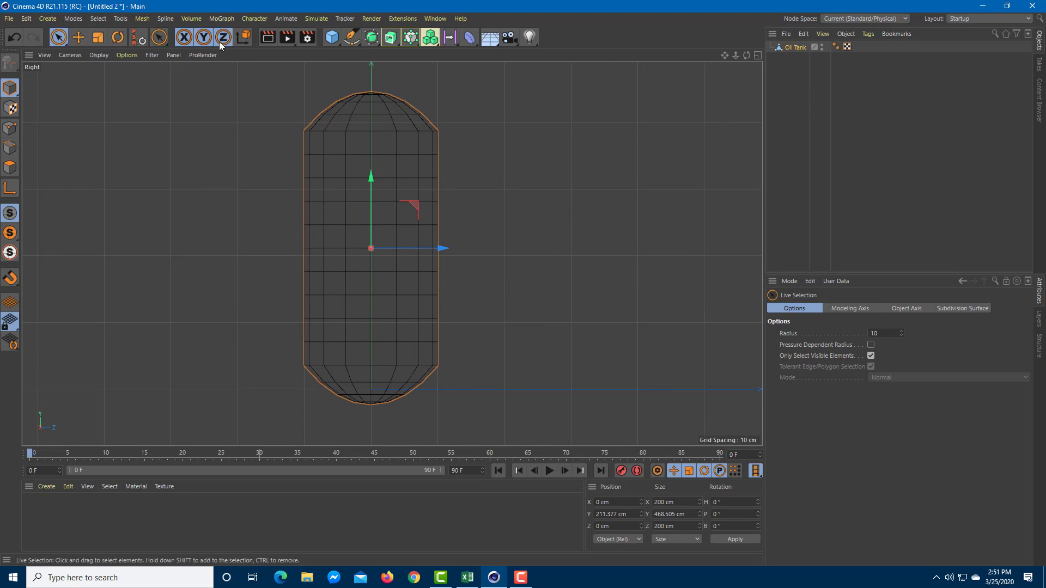
Step: Place seven joints with the Joint Tool, bottom to top along the tank's axis
left_click(252, 20)
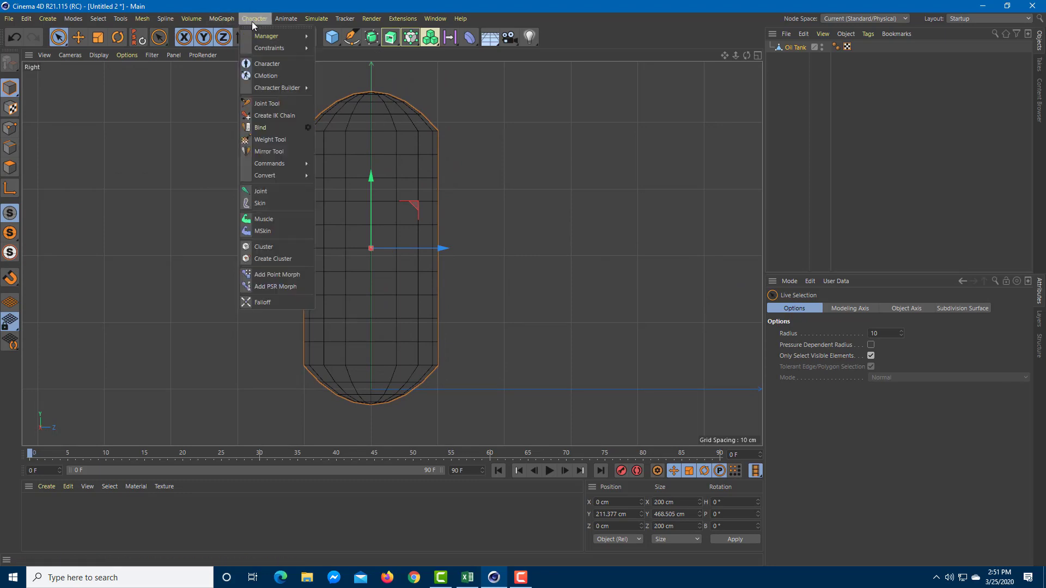
left_click(283, 105)
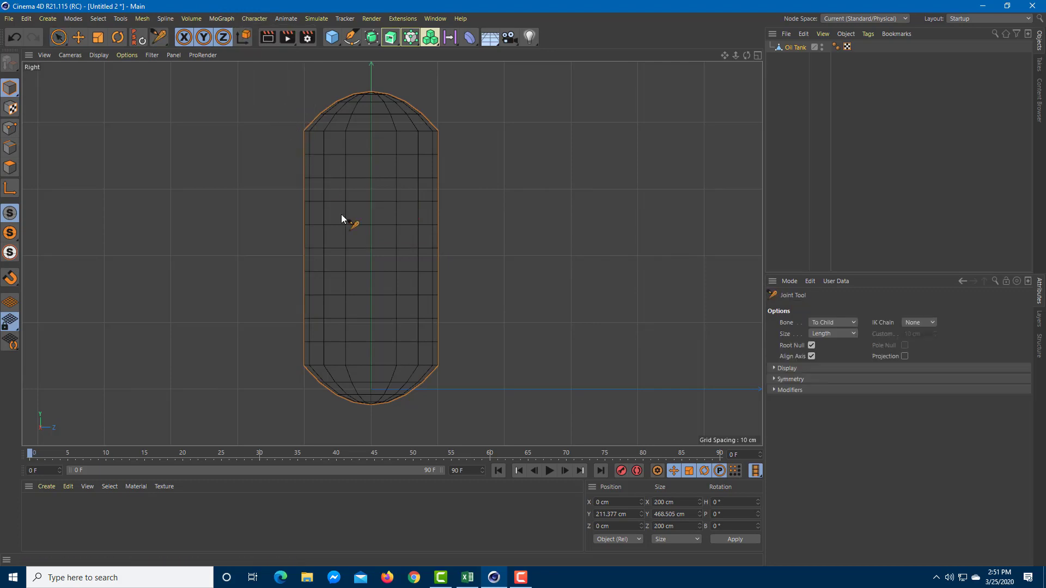
left_click(371, 406, "ctrl")
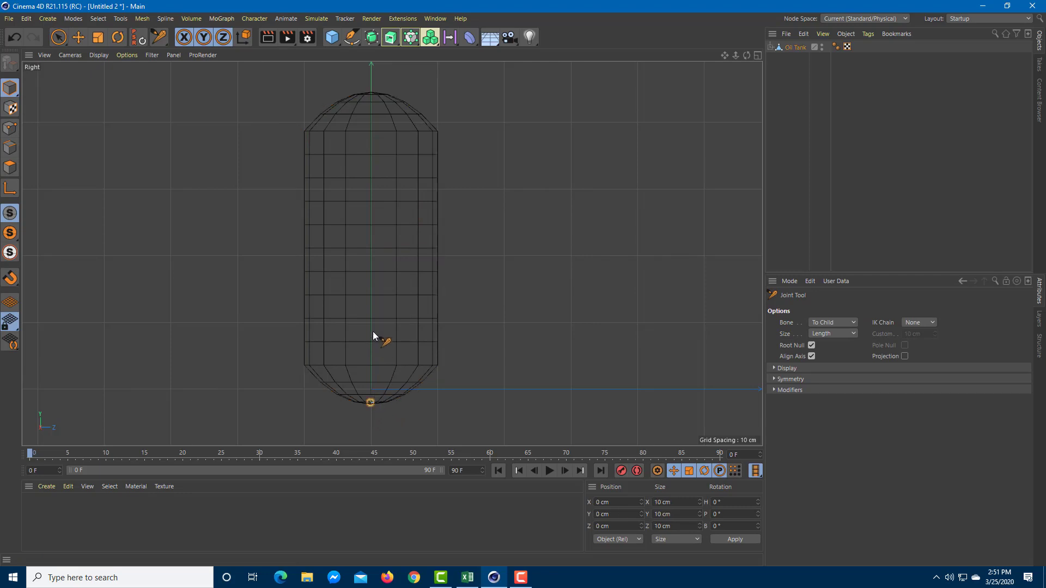
left_click(371, 291, "ctrl")
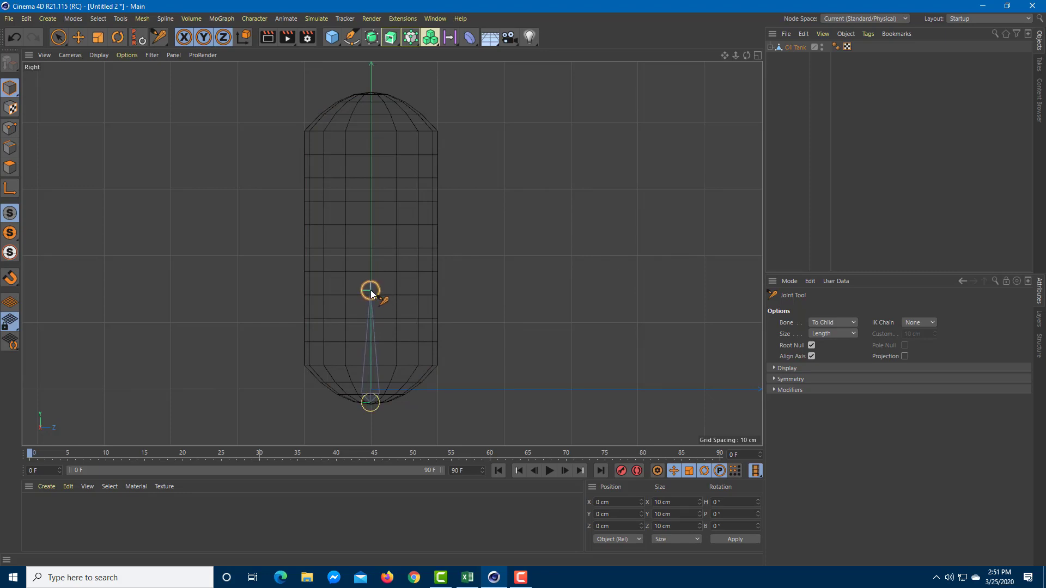
left_click(370, 219, "ctrl")
left_click(370, 179, "ctrl")
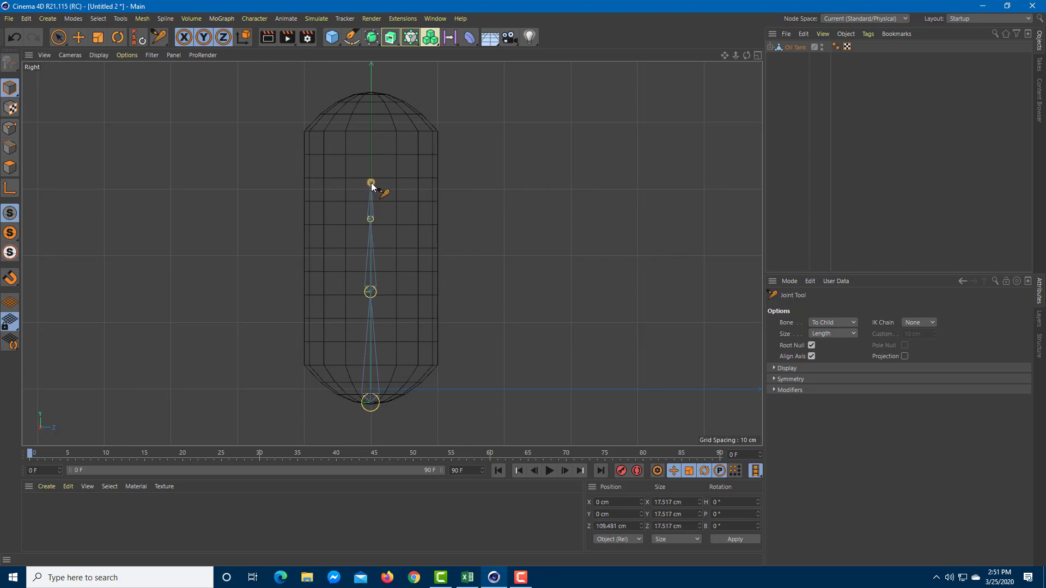
left_click(371, 138, "ctrl")
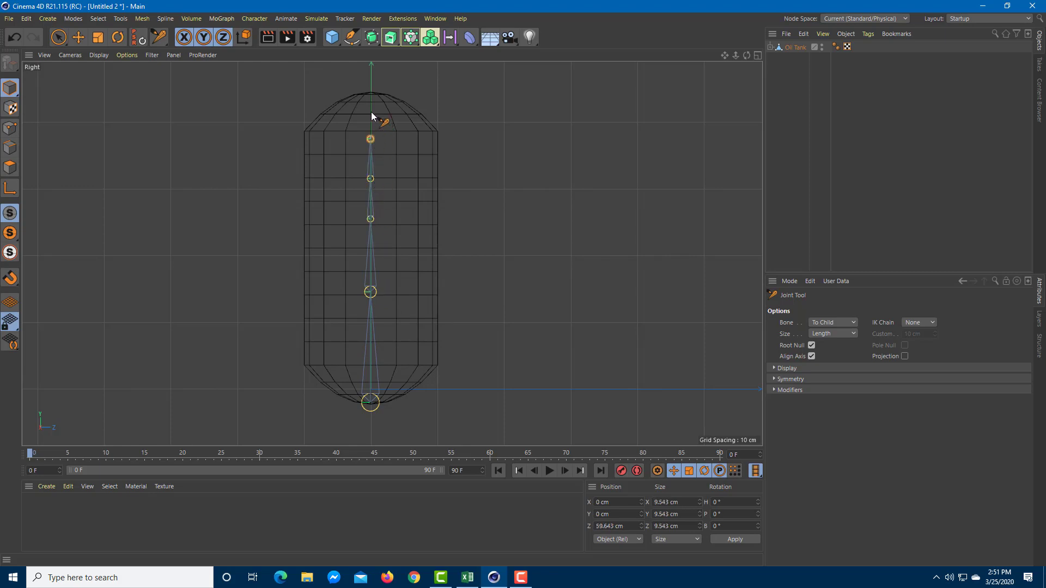
left_click(371, 116, "ctrl")
Step: Move the Root joint chain out from under Oil Tank and select Joint.1
left_click(770, 47)
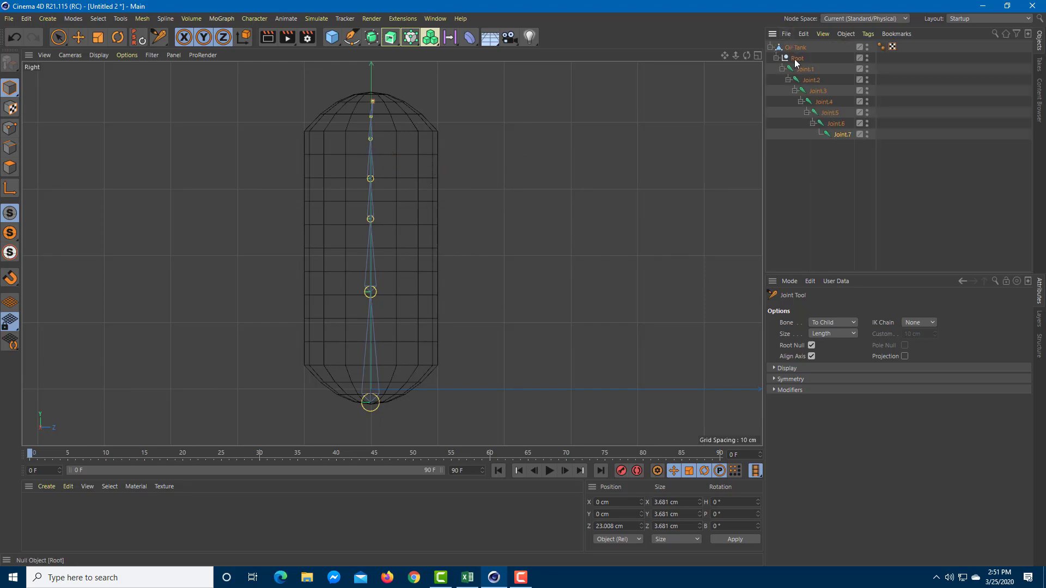
left_click_drag(796, 61, 793, 201)
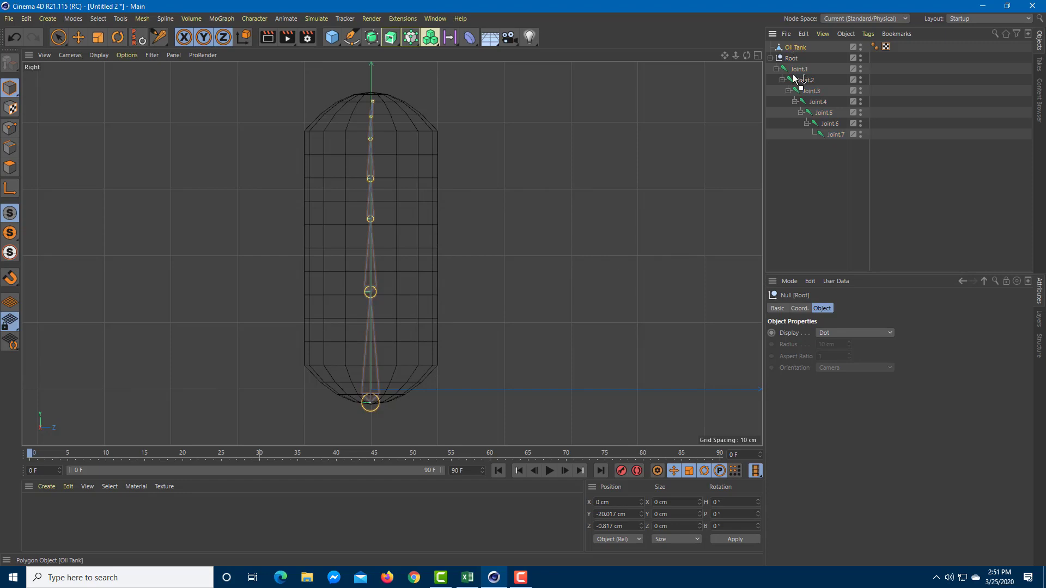
left_click(771, 48)
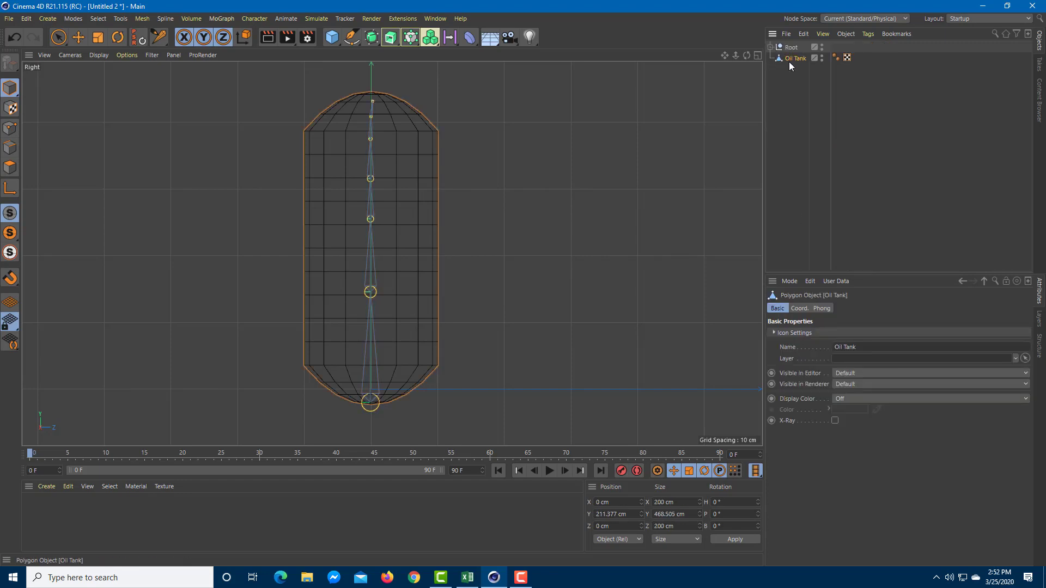
left_click(789, 50)
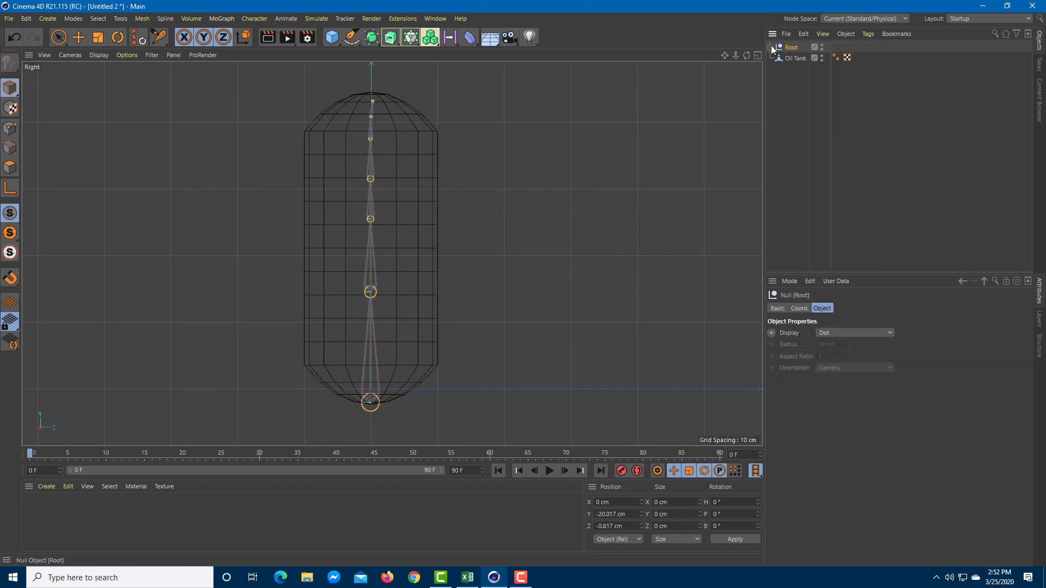
left_click(771, 48)
left_click(799, 59)
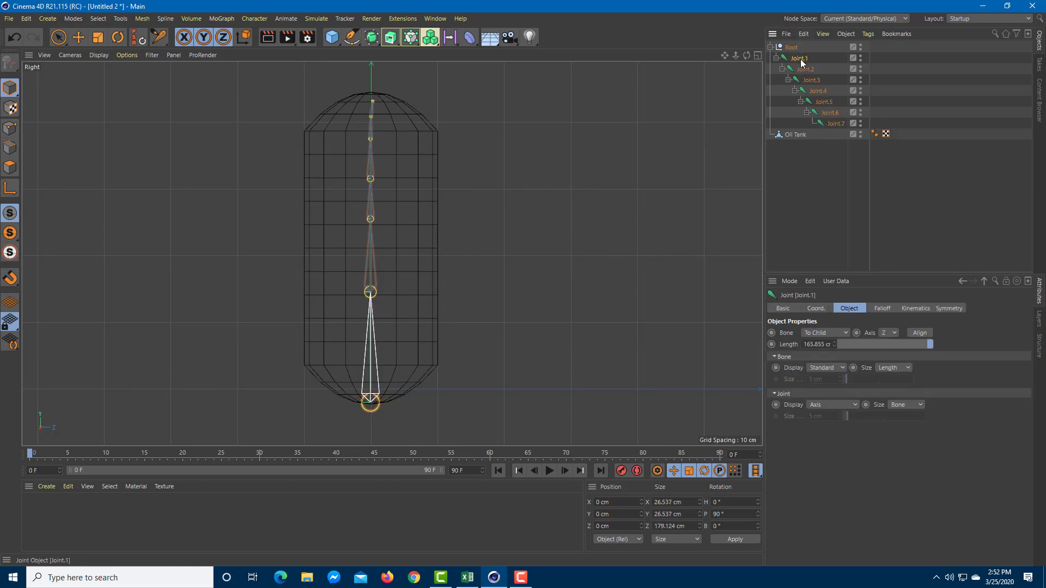
Step: Add an IK tag to Joint.1 with Joint.7 set as the chain's end
right_click(801, 59)
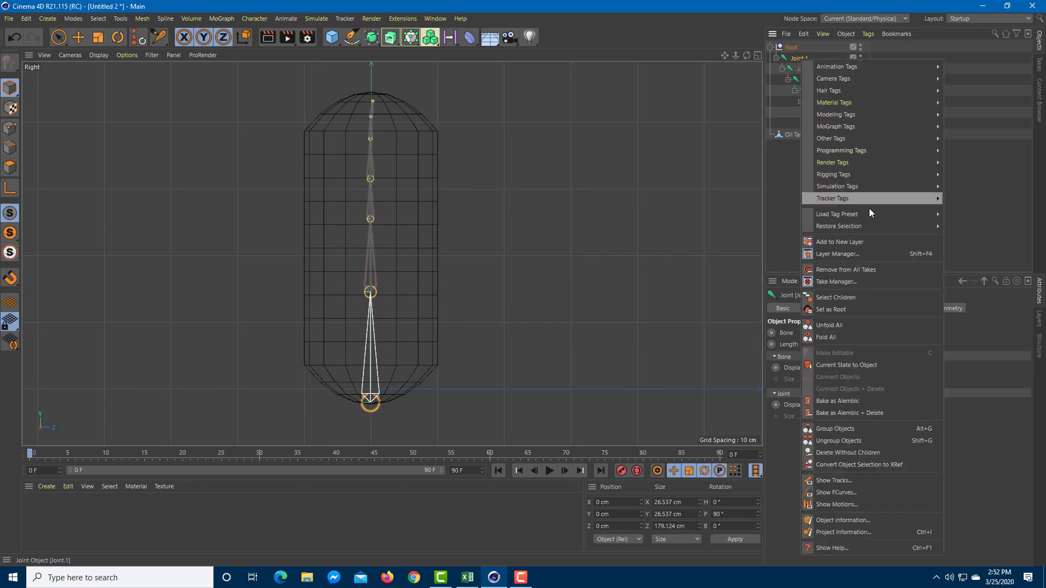
mouse_move(888, 162)
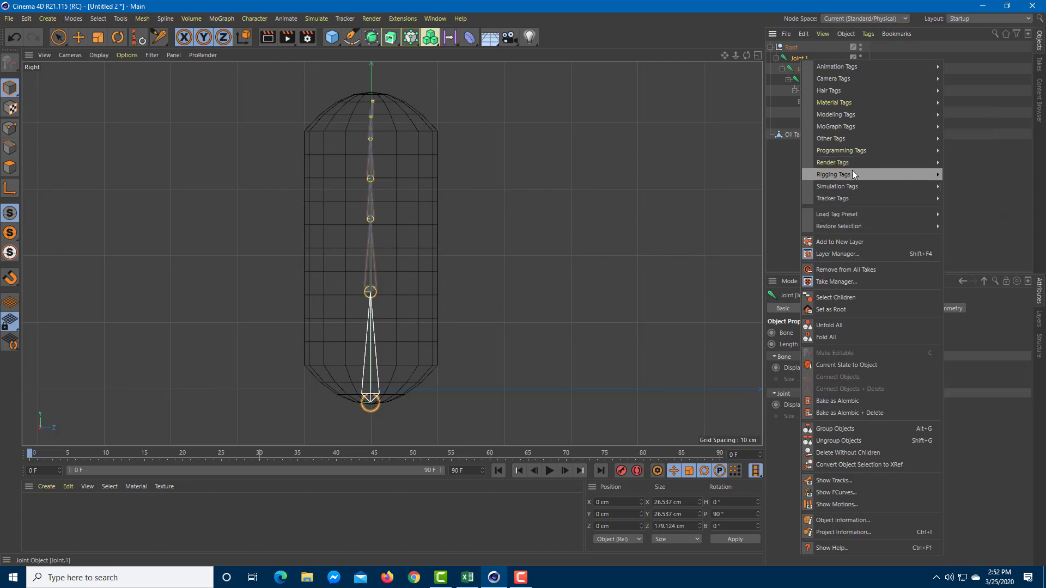
mouse_move(905, 178)
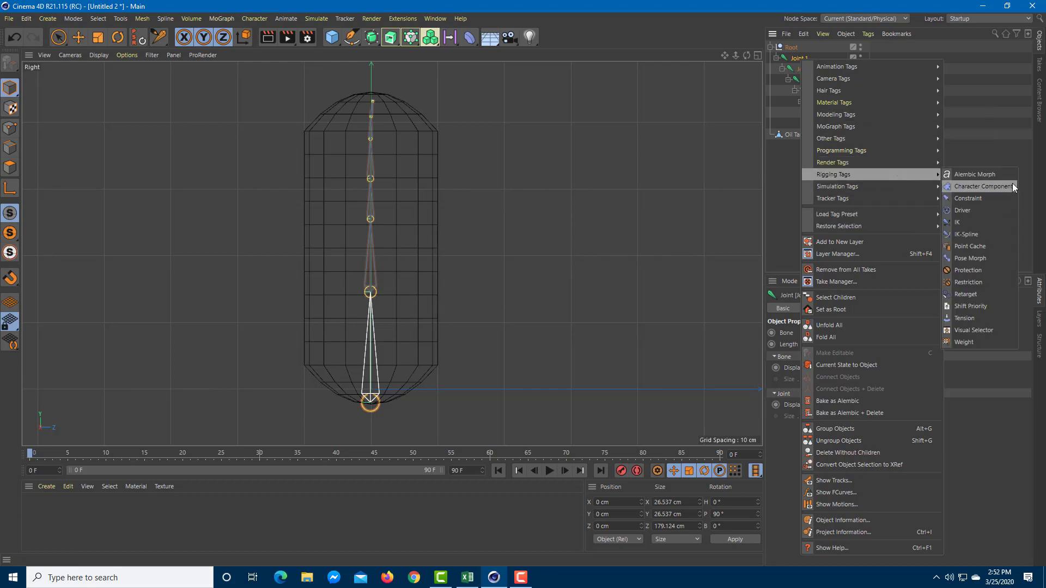
left_click(987, 222)
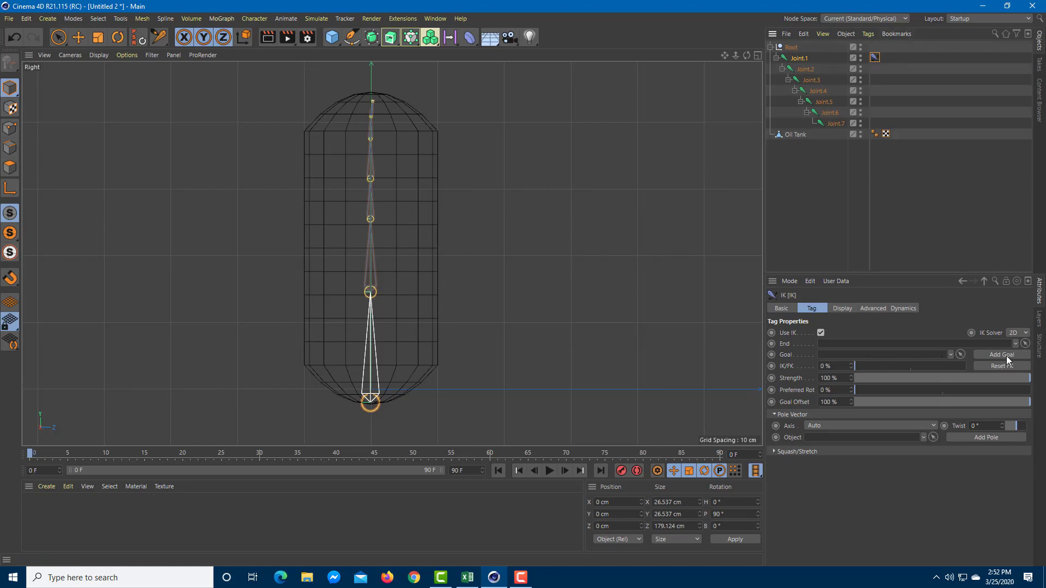
left_click_drag(836, 124, 841, 346)
Step: Create Joint.7.Goal, drag it to bend the chain, then undo the move
left_click(997, 355)
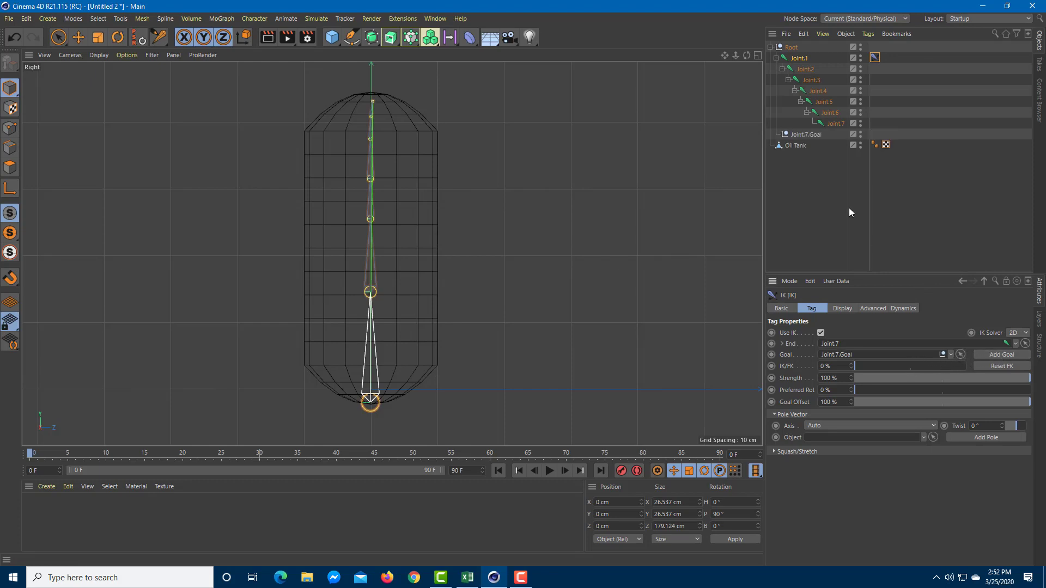
left_click(804, 135)
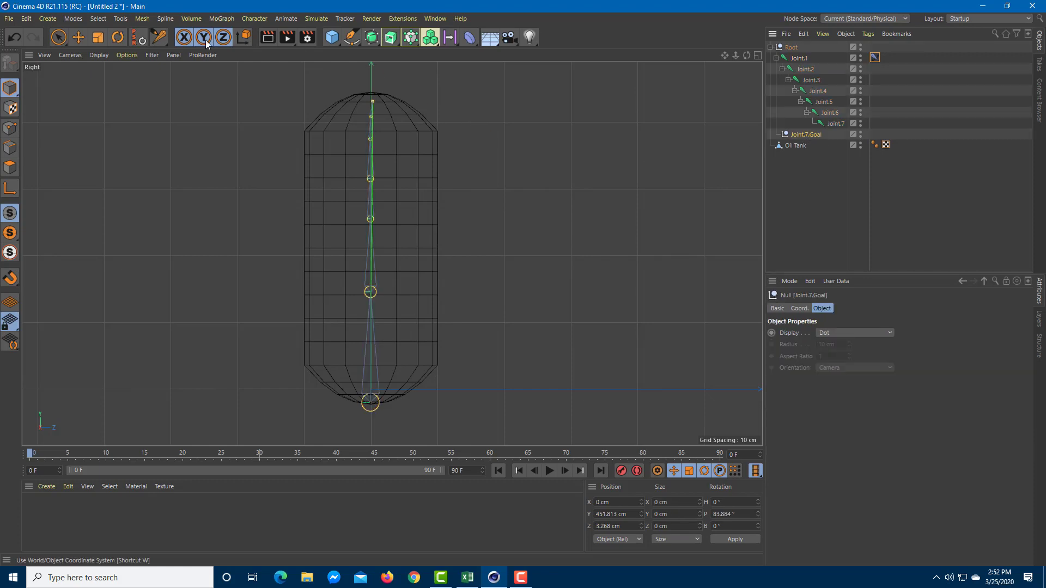
left_click(79, 40)
left_click_drag(348, 98, 402, 116)
scroll(413, 90, "down", 2)
key("ctrl+z")
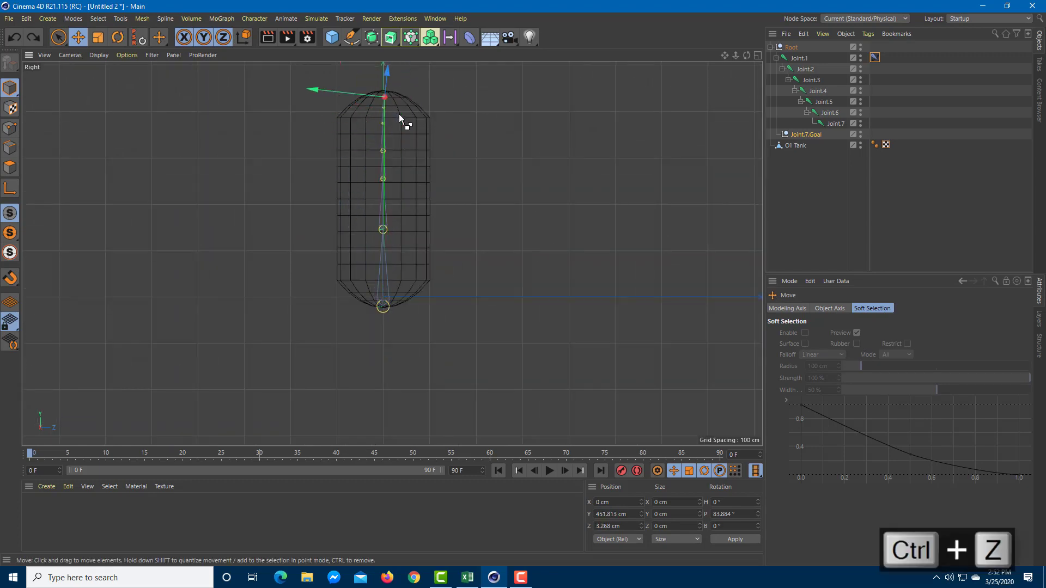
Step: Switch to four viewports and zoom the Front view onto the capsule's top
scroll(545, 113, "up", 1)
middle_click_drag(497, 114, 516, 177, "alt")
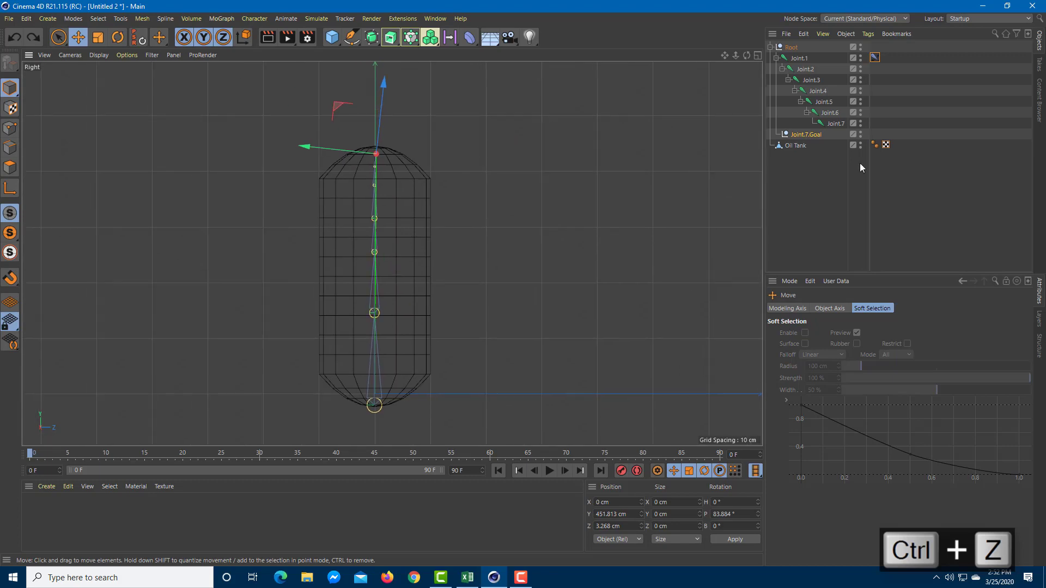
middle_click(581, 89)
scroll(206, 369, "up", 2)
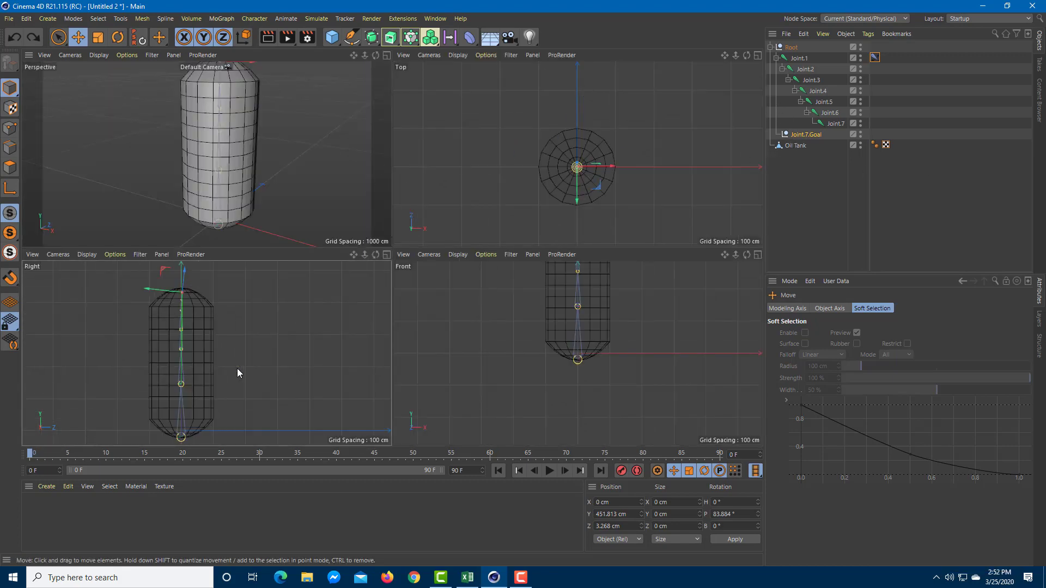
middle_click_drag(617, 346, 605, 328, "alt")
scroll(637, 374, "up", 2)
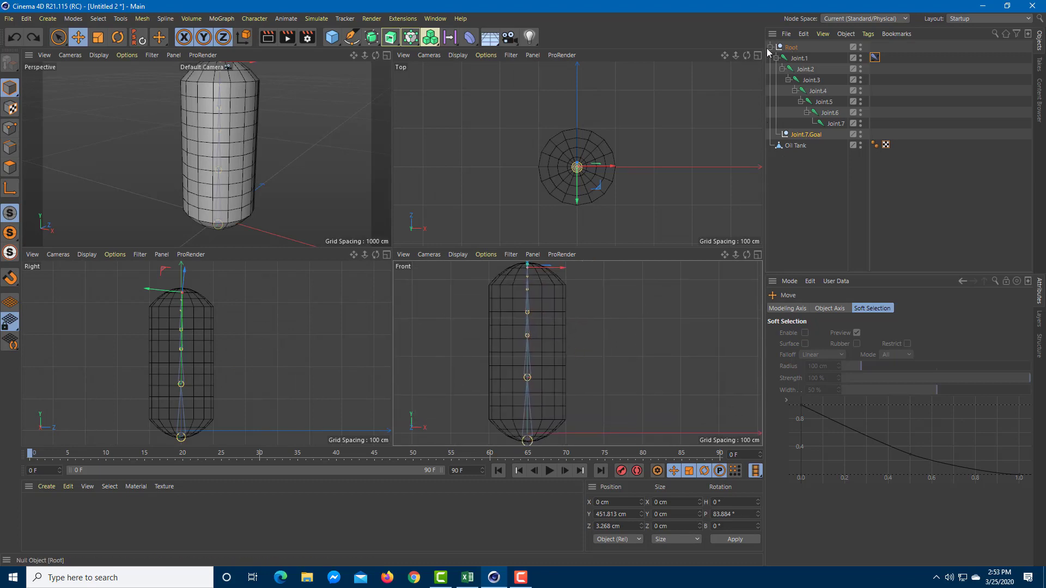
Step: Select Root through Oil Tank and bind the tank mesh to the joints
left_click(795, 49)
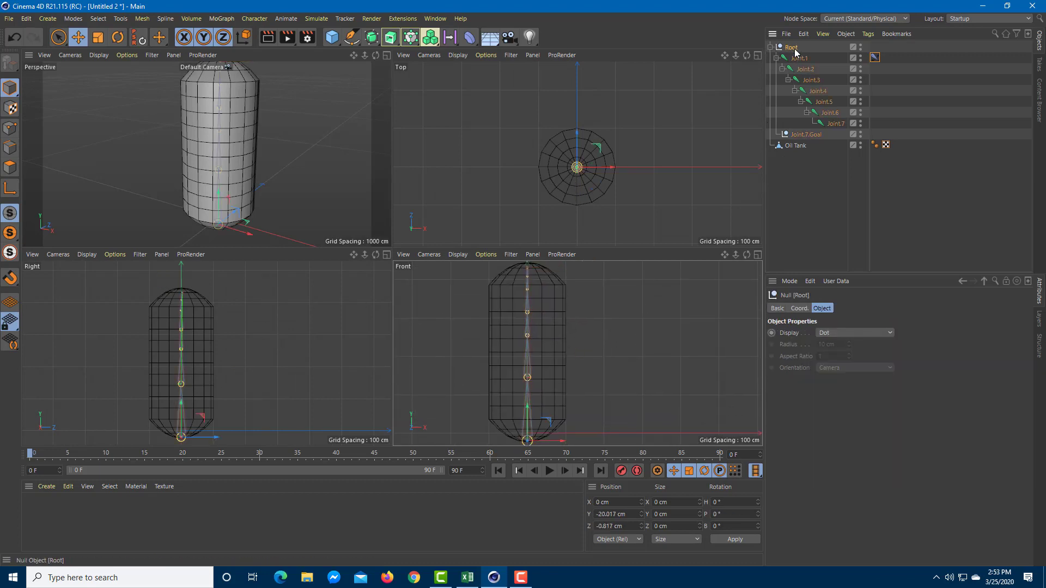
left_click(803, 148, "shift")
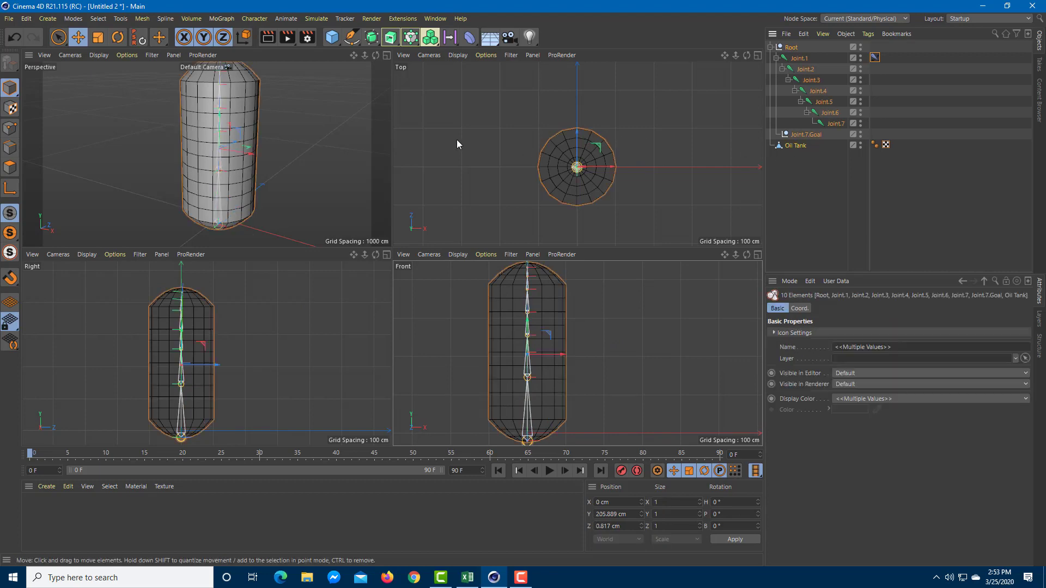
left_click_drag(282, 165, 282, 195, "alt")
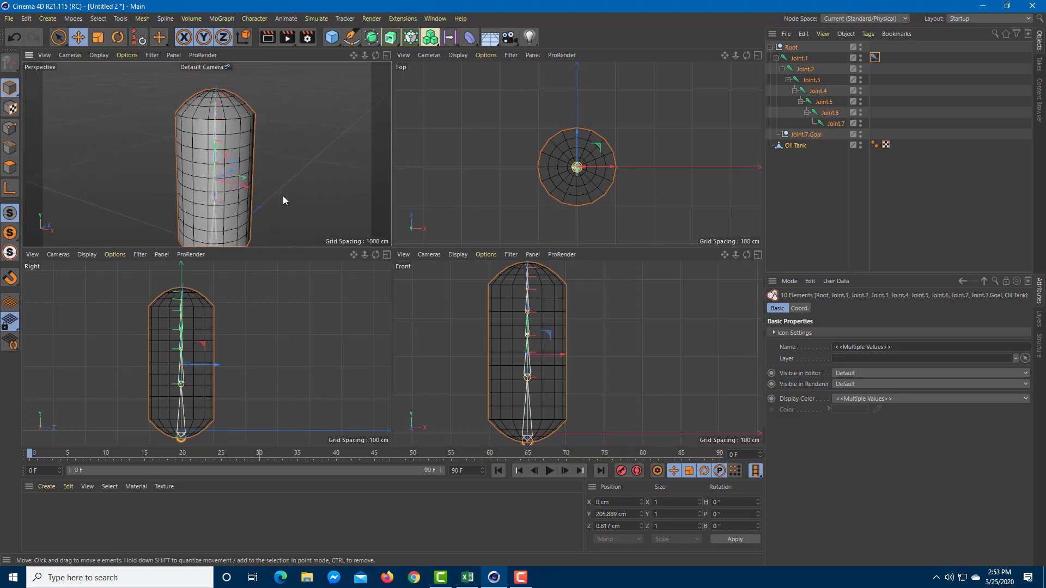
left_click_drag(313, 145, 283, 138, "alt")
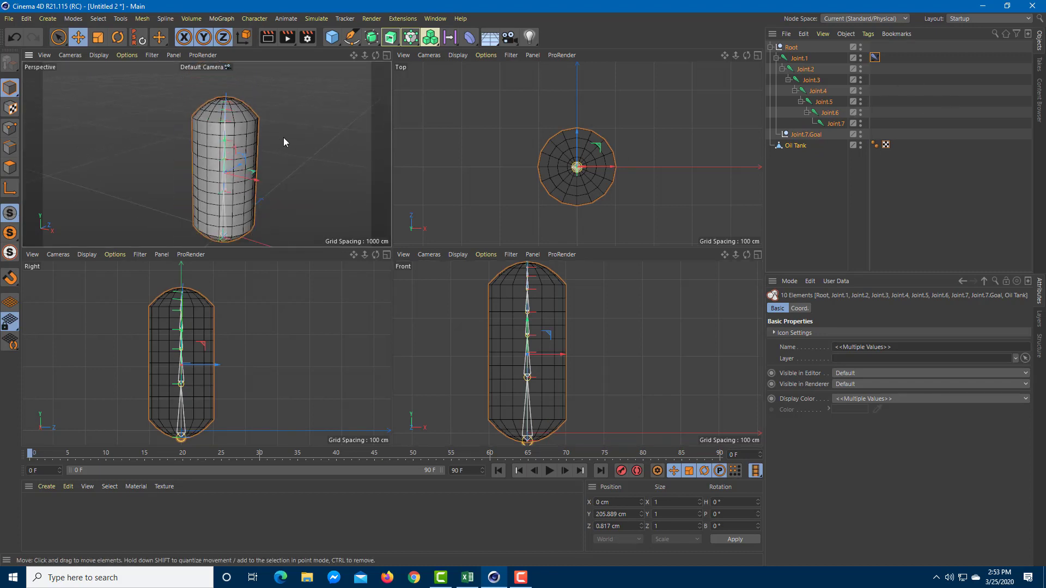
left_click(791, 48)
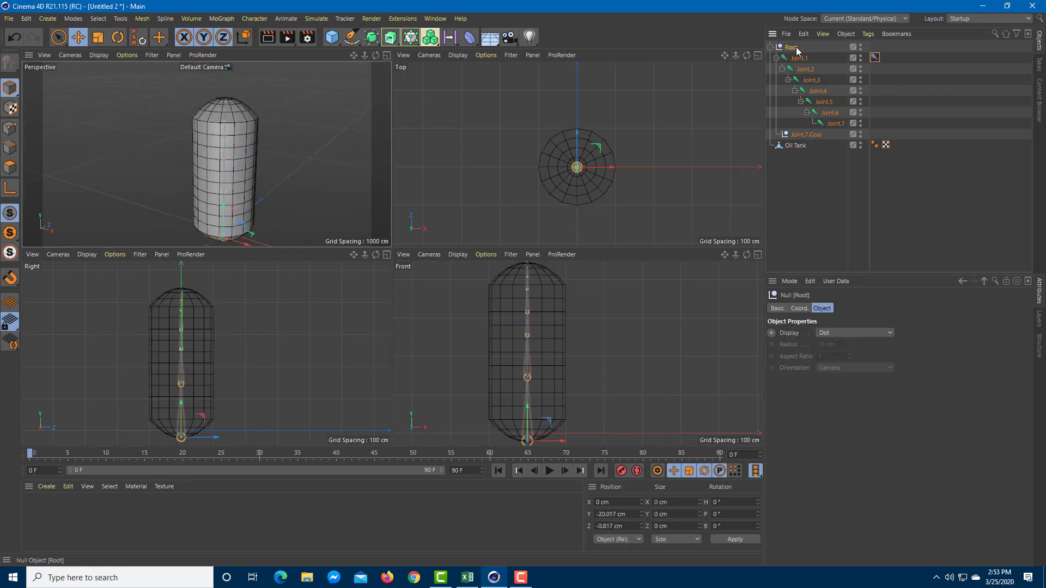
left_click(796, 146, "shift")
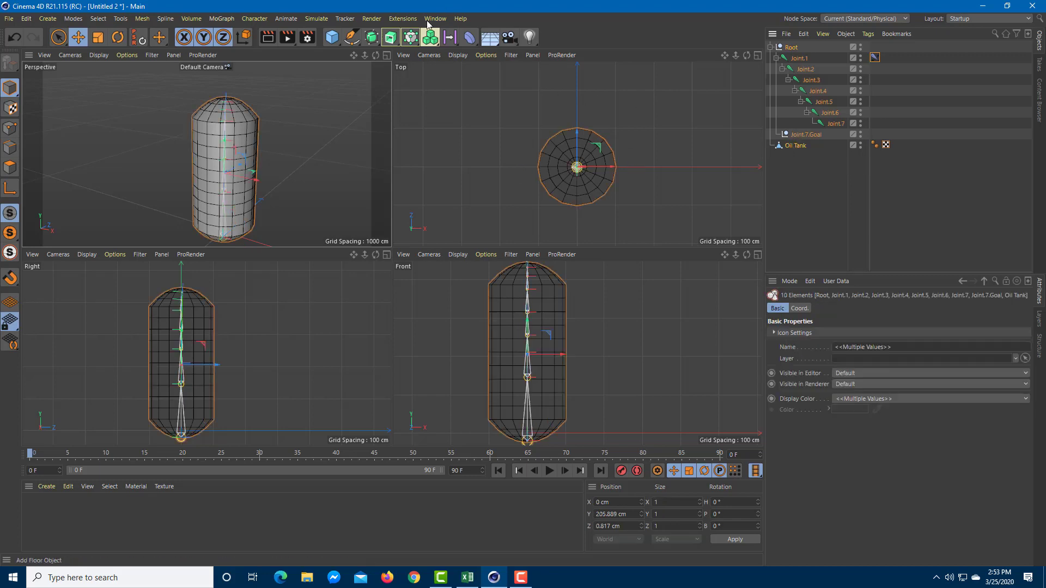
middle_click(294, 97)
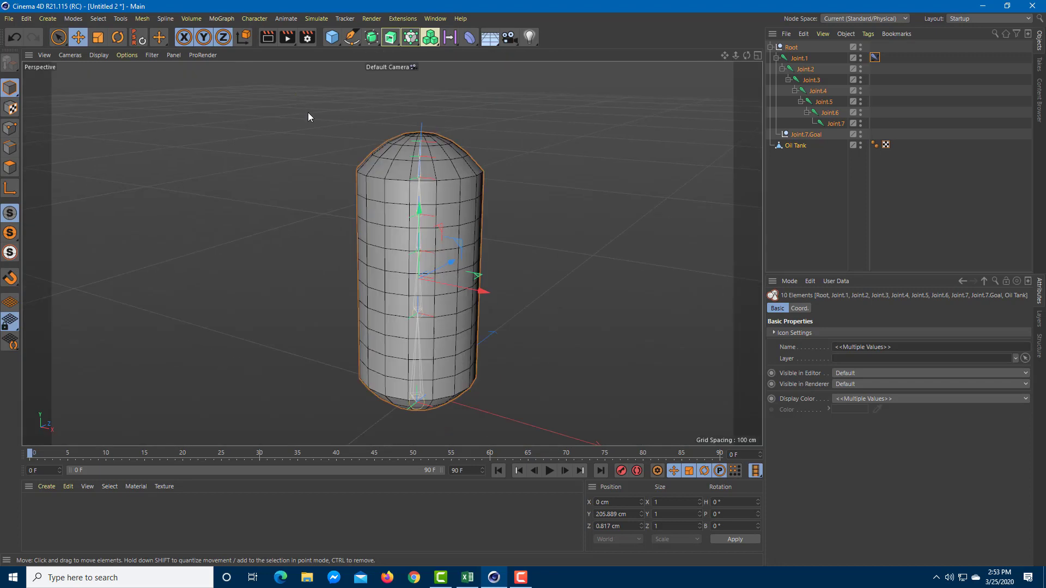
left_click(250, 20)
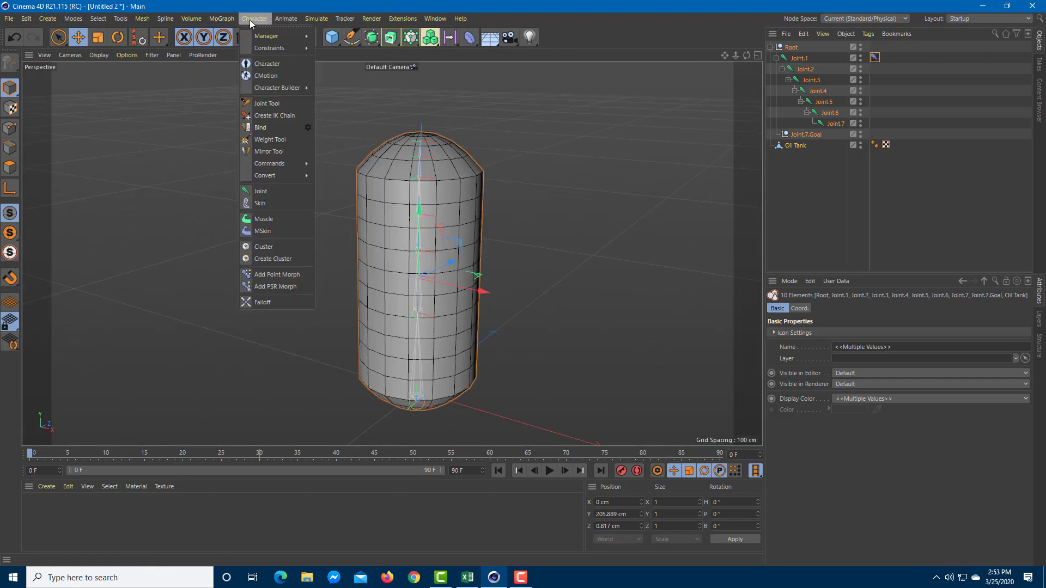
left_click(283, 127)
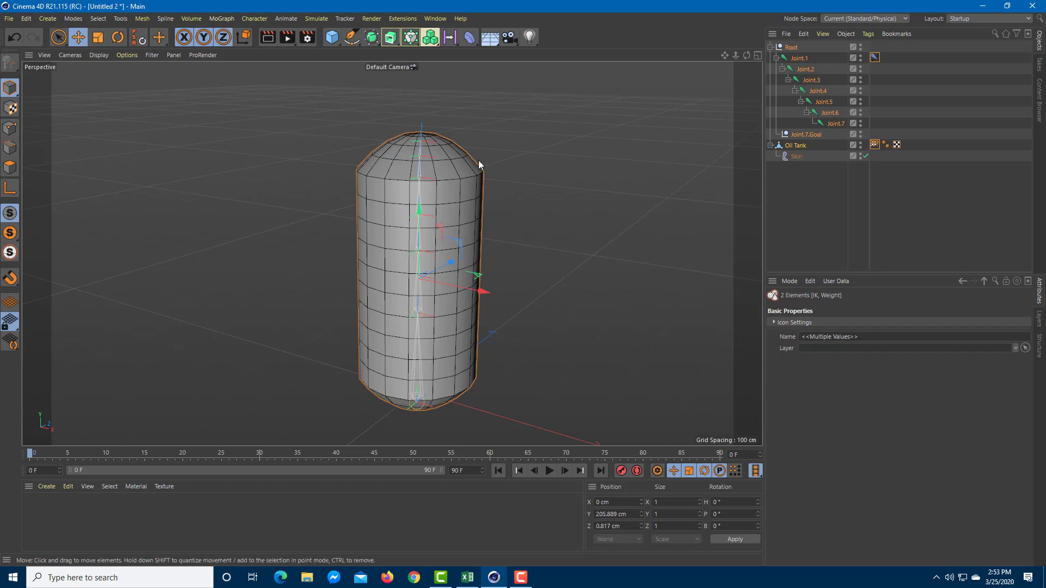
Step: Drag Joint.7.Goal downward to bend the skinned oil tank
left_click(829, 125)
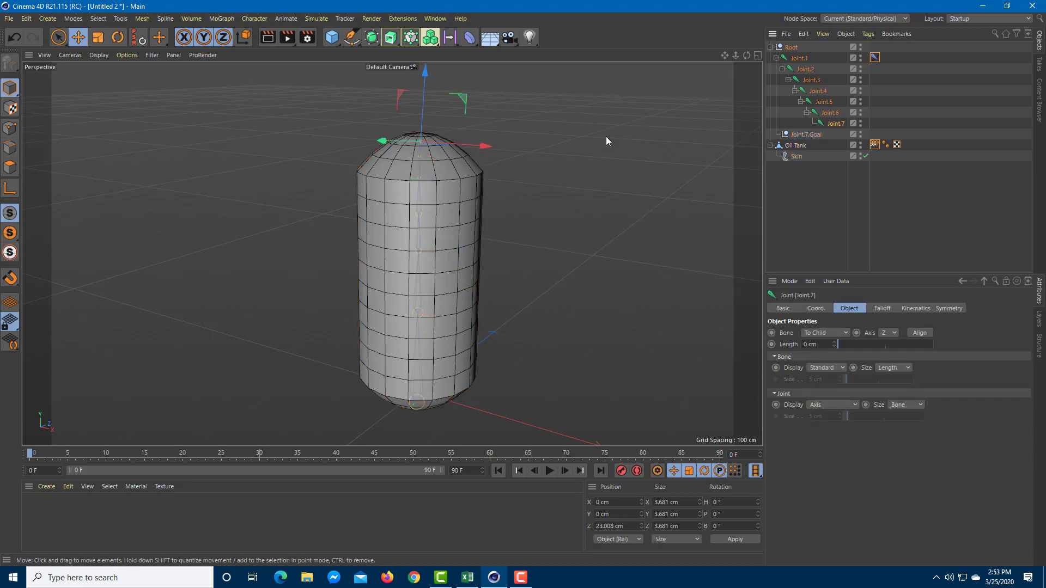
left_click(802, 134)
mouse_move(423, 80)
left_mouse_down()
mouse_move(424, 96)
mouse_move(426, 79)
left_mouse_up()
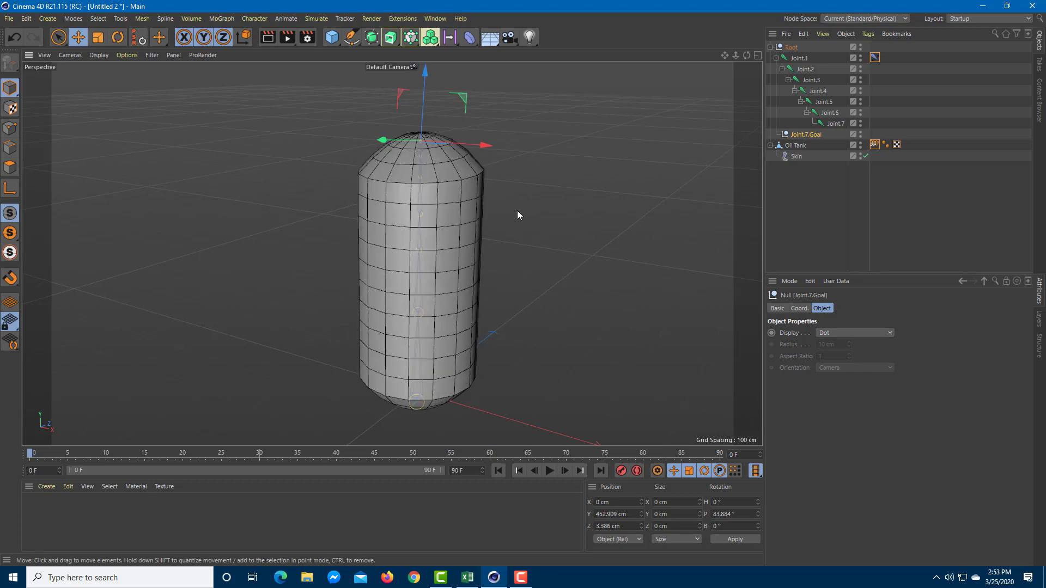
left_click_drag(517, 211, 426, 200, "alt")
left_click_drag(428, 79, 410, 142)
left_click_drag(379, 178, 291, 328)
Step: Pull Joint.7.Goal further down into a new bent pose and reframe the tank
left_click_drag(359, 89, 529, 291)
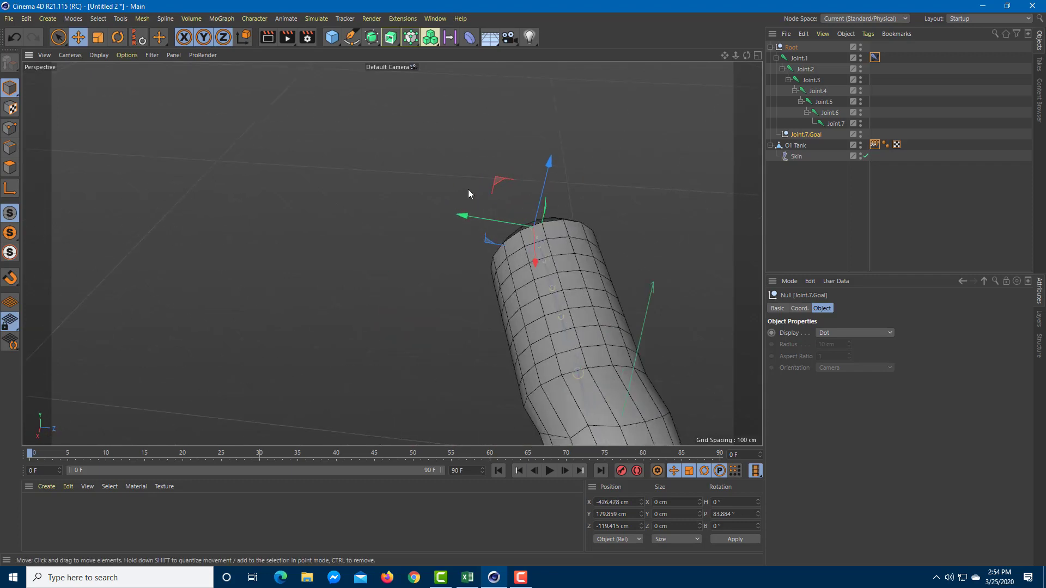
middle_click_drag(468, 189, 345, 166, "alt")
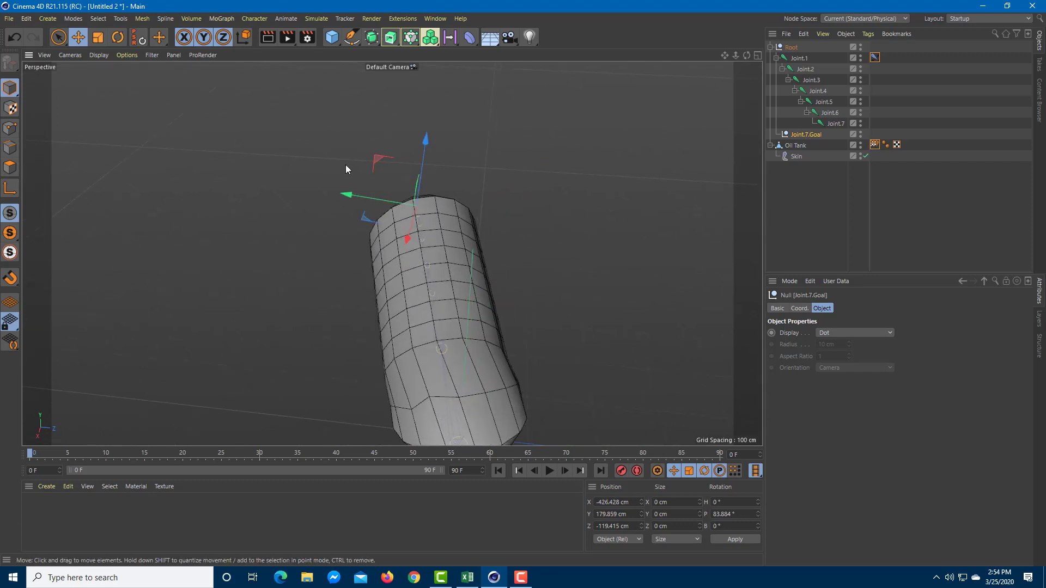